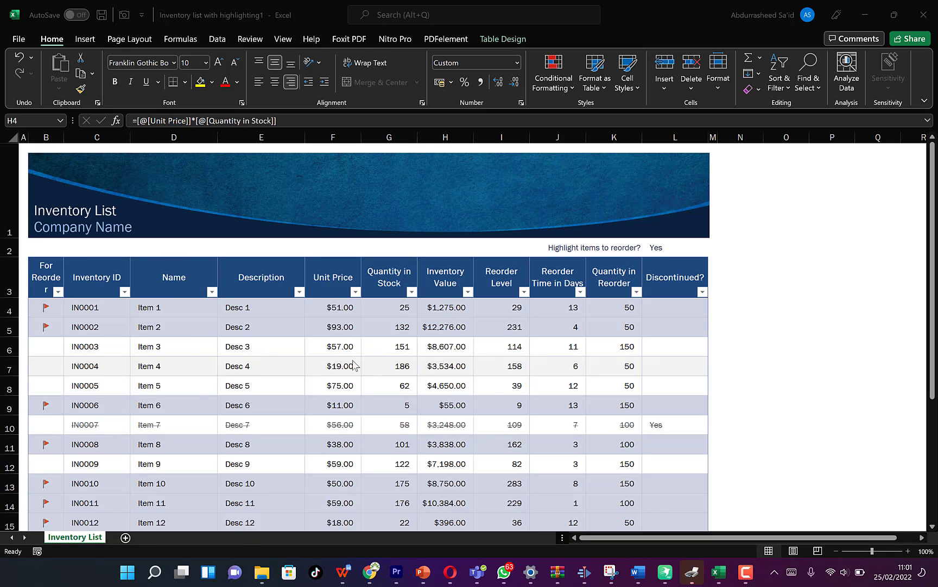
click(346, 307)
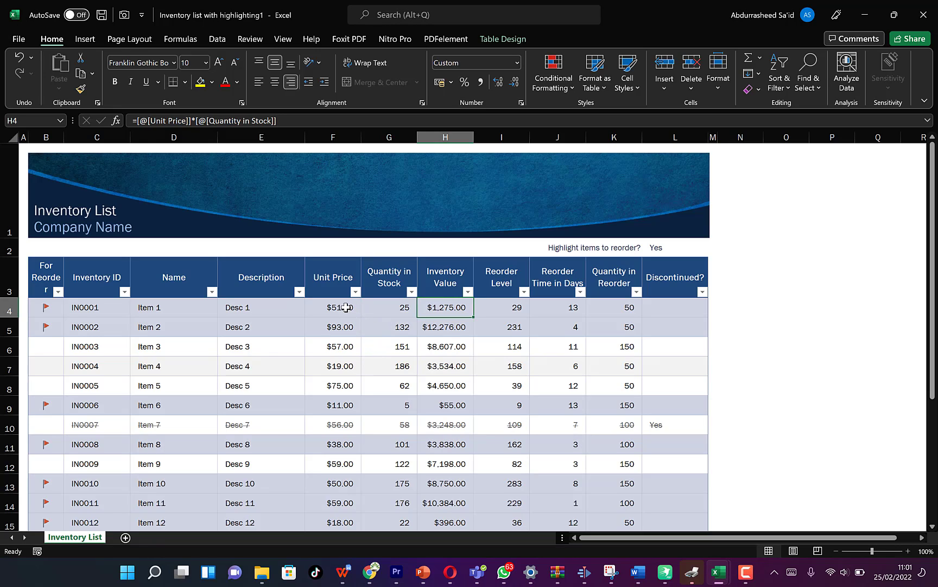
click(341, 306)
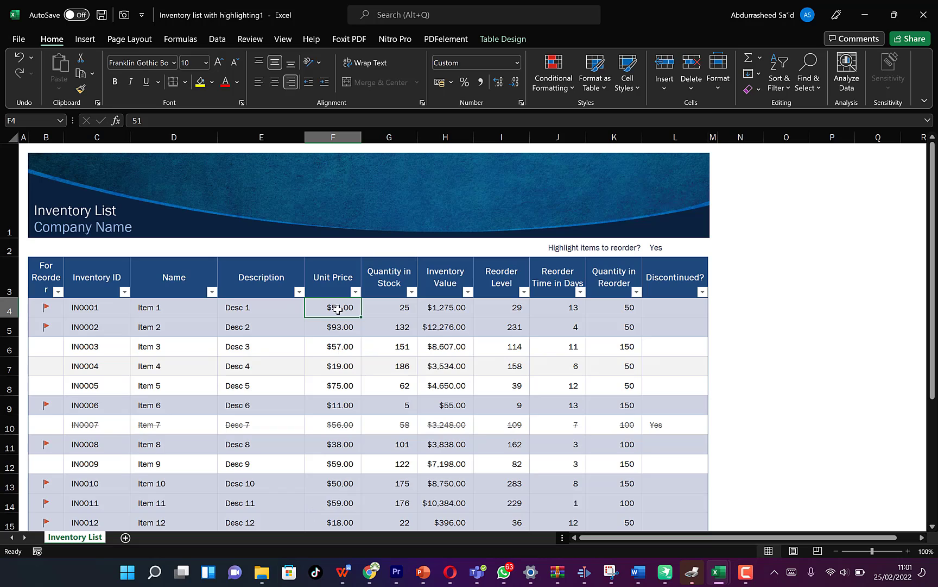
drag(338, 309, 342, 523)
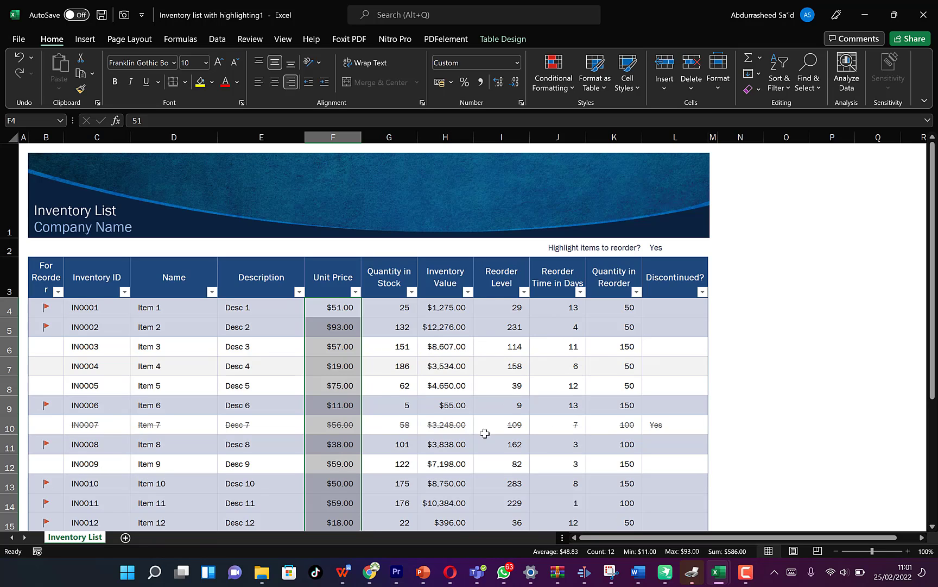
click(334, 309)
drag(333, 310, 325, 513)
scroll(273, 447, down, 3)
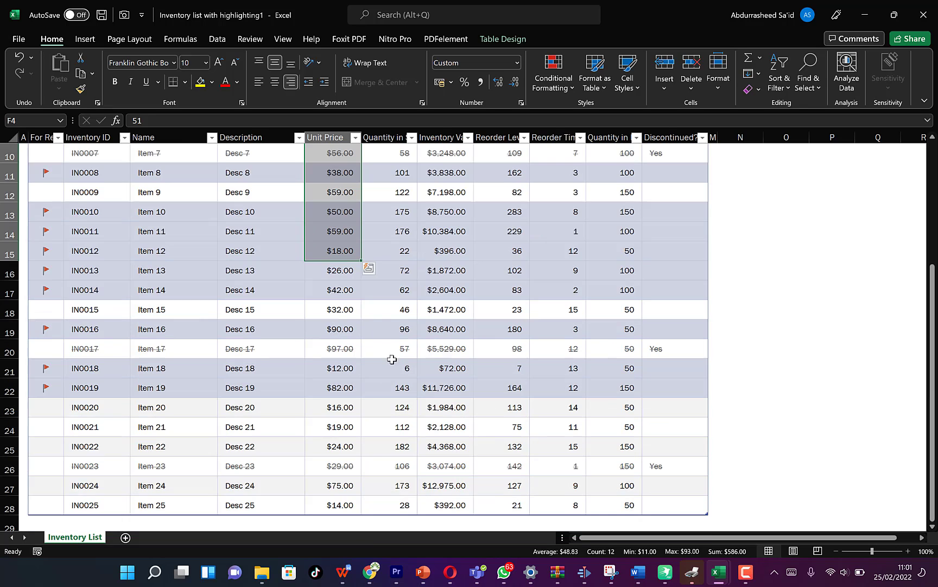
scroll(395, 330, up, 3)
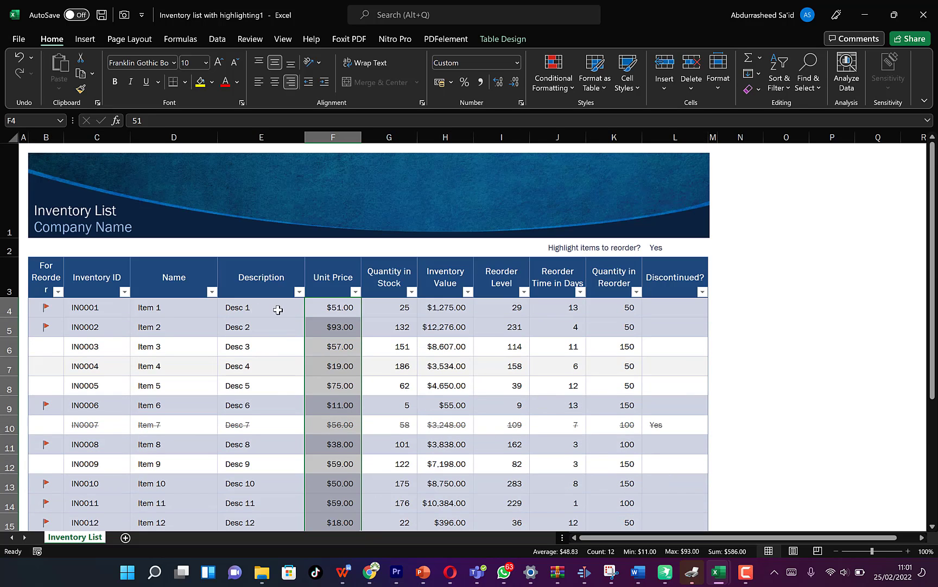
click(468, 359)
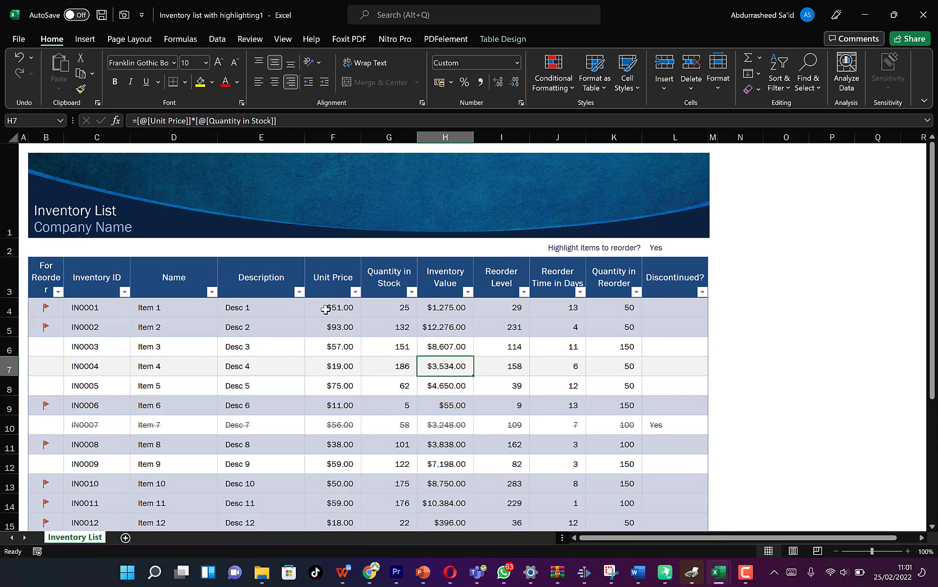
Step: Select the Unit Price cells from Item 1 to Item 25 and turn off their Locked protection setting
click(327, 309)
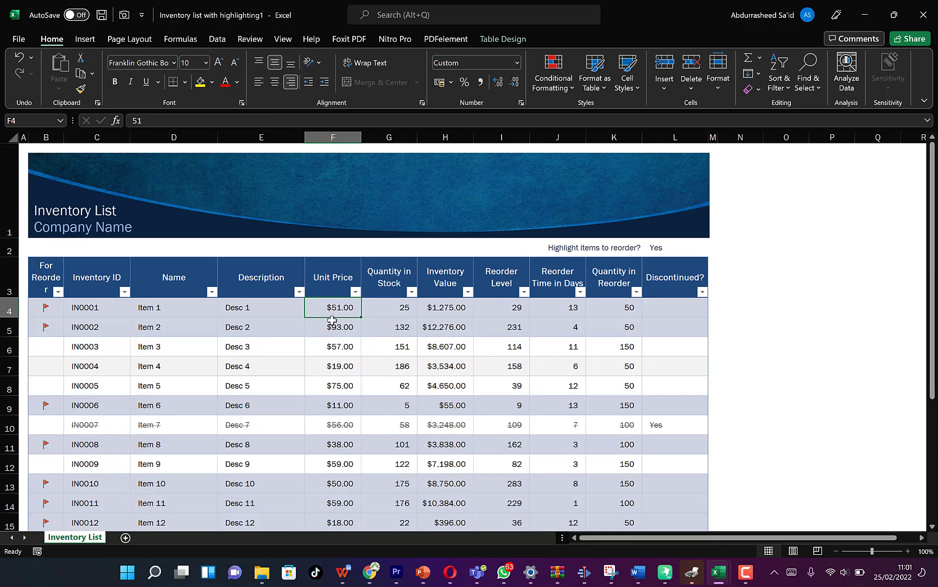
drag(330, 308, 336, 491)
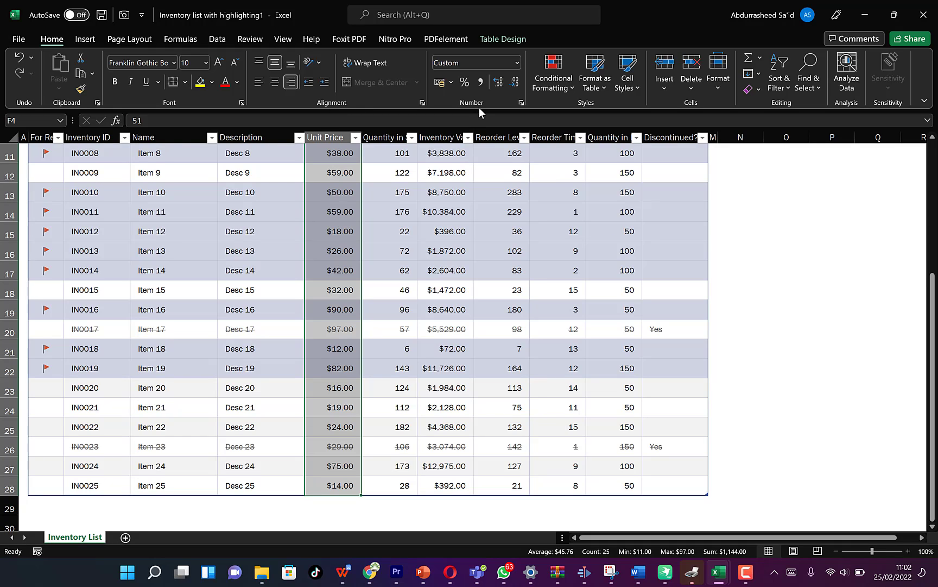
click(242, 104)
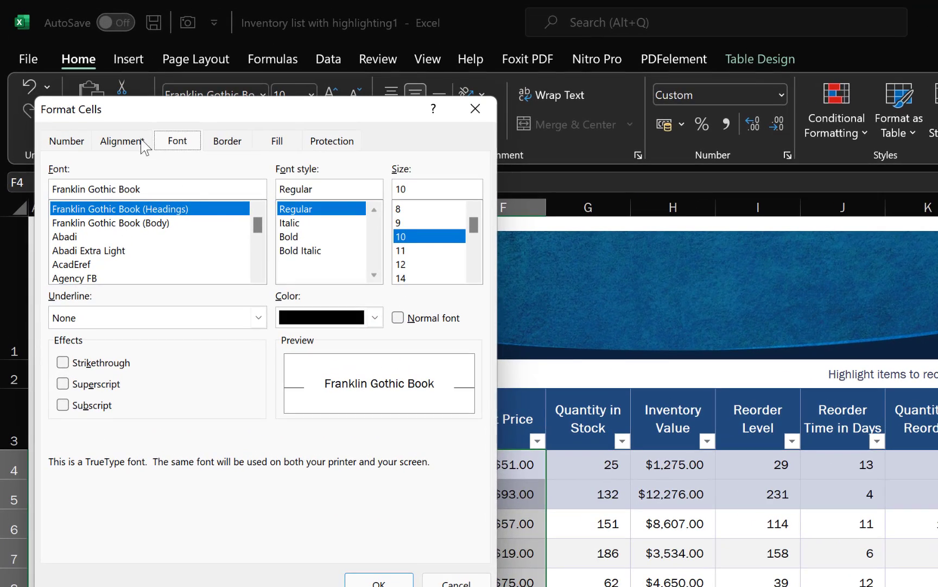
click(327, 146)
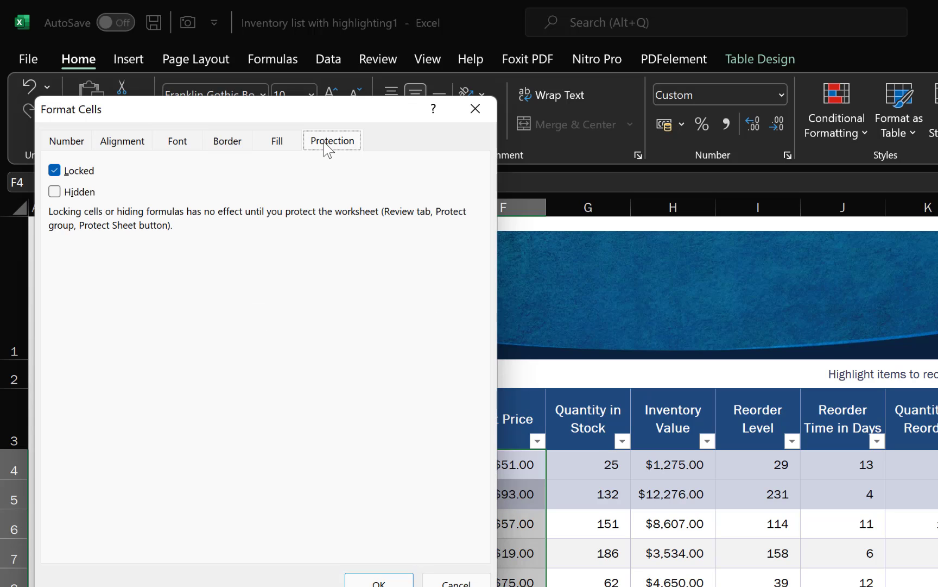
drag(251, 110, 870, 116)
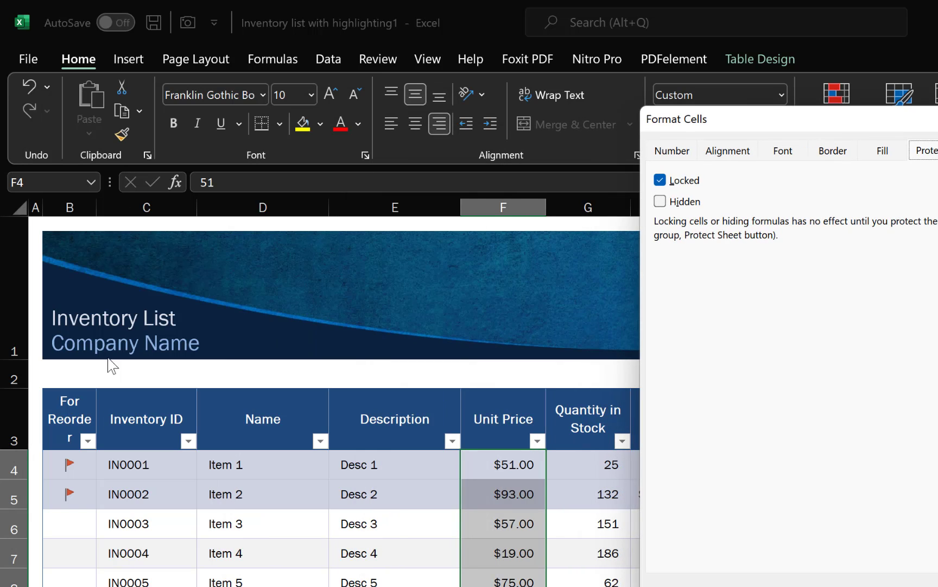
click(661, 181)
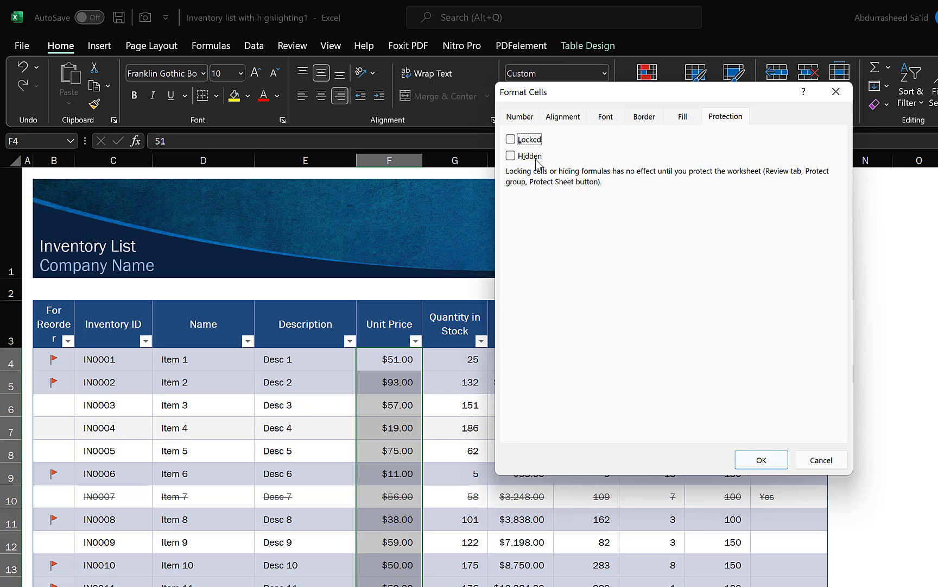
click(762, 460)
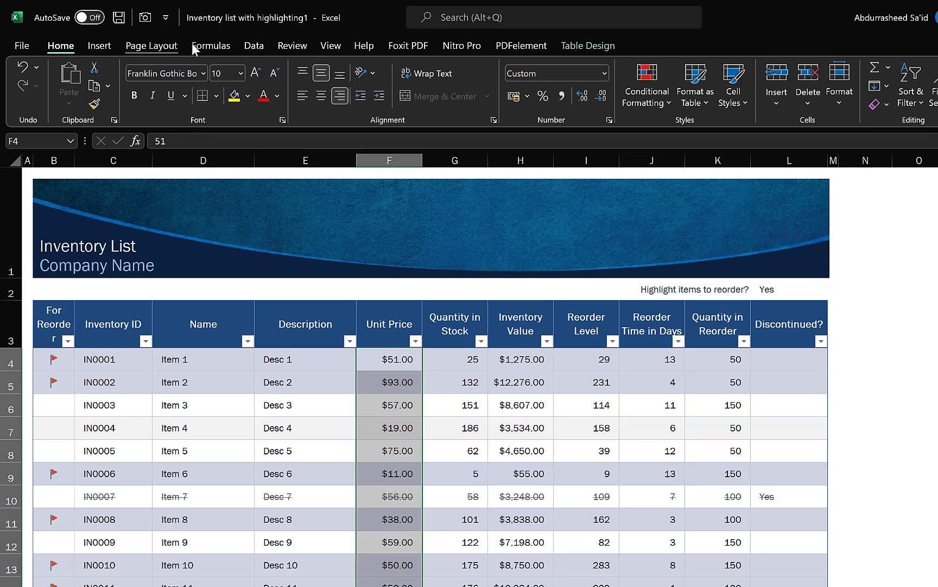
Step: Protect the worksheet without a password, allowing users to select locked and unlocked cells only
click(292, 47)
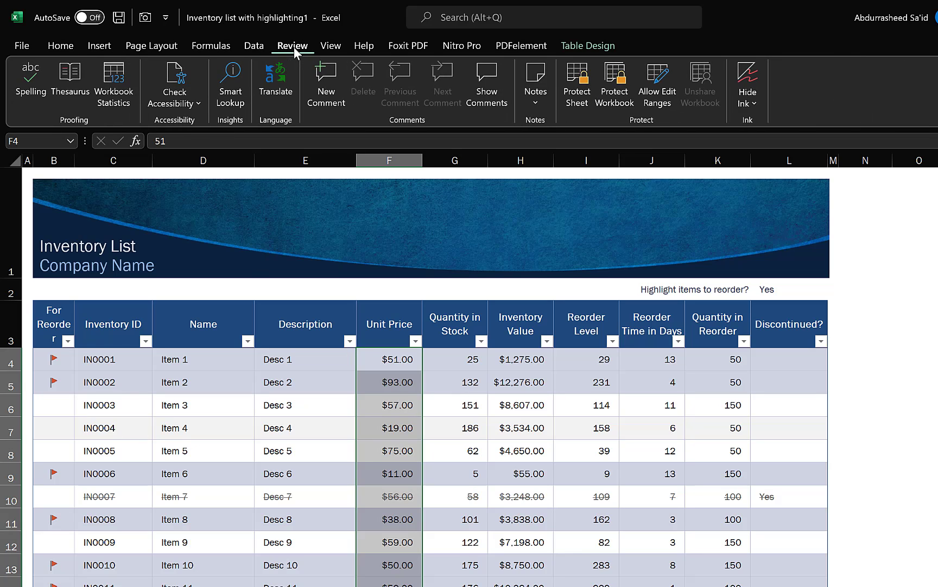
click(575, 104)
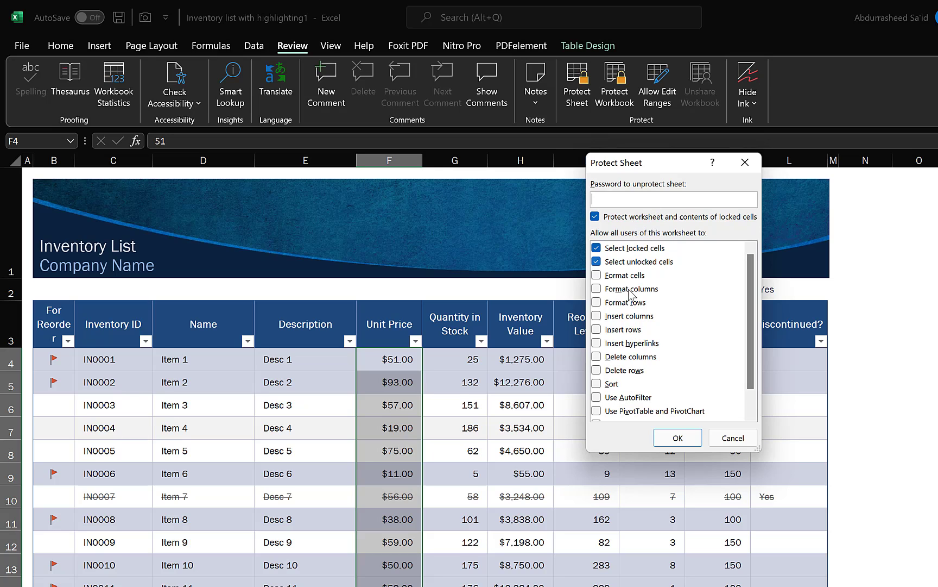
scroll(660, 343, down, 1)
scroll(659, 366, up, 1)
click(678, 439)
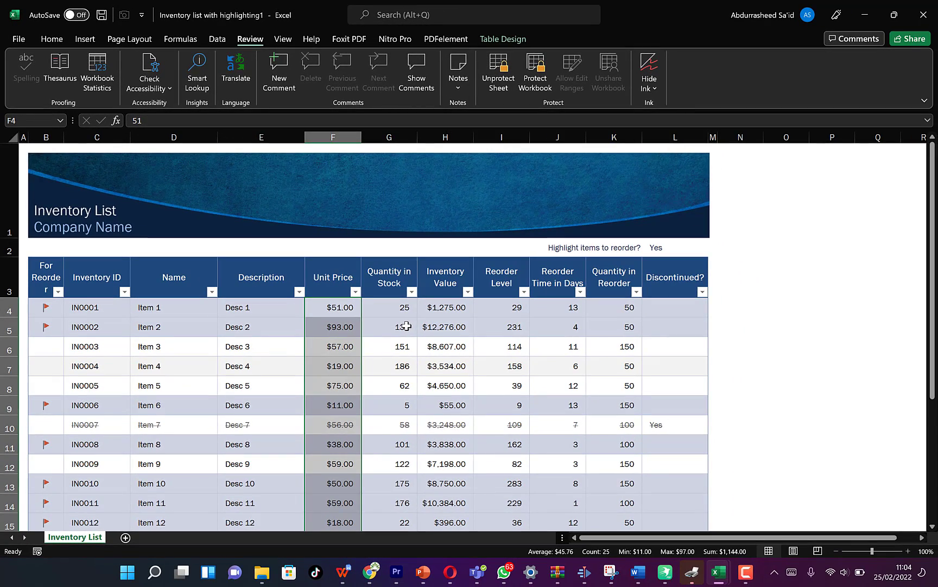
Step: Test the sheet protection by trying to edit Item 2's quantity in stock, reorder time and name, dismissing each alert
click(406, 326)
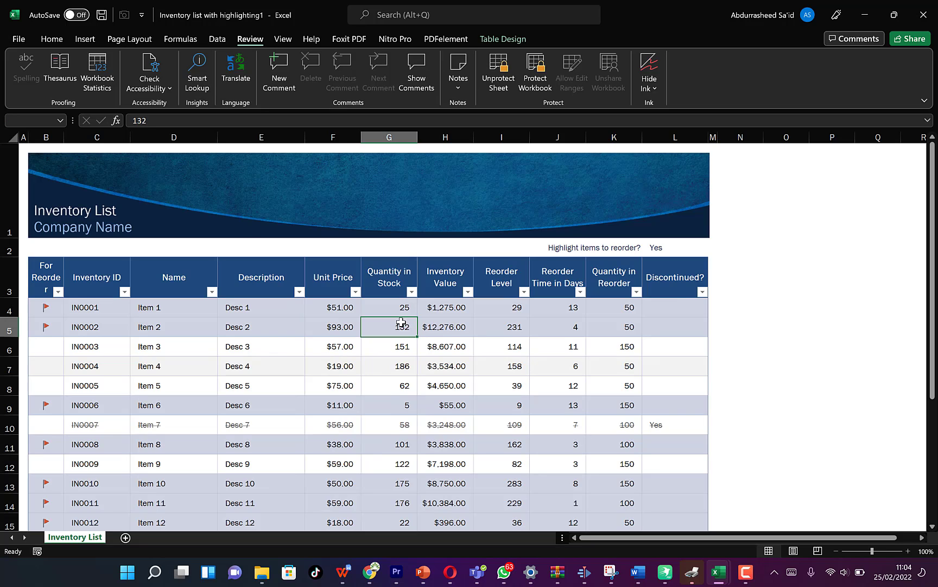
double_click(401, 322)
click(482, 319)
double_click(559, 328)
click(476, 319)
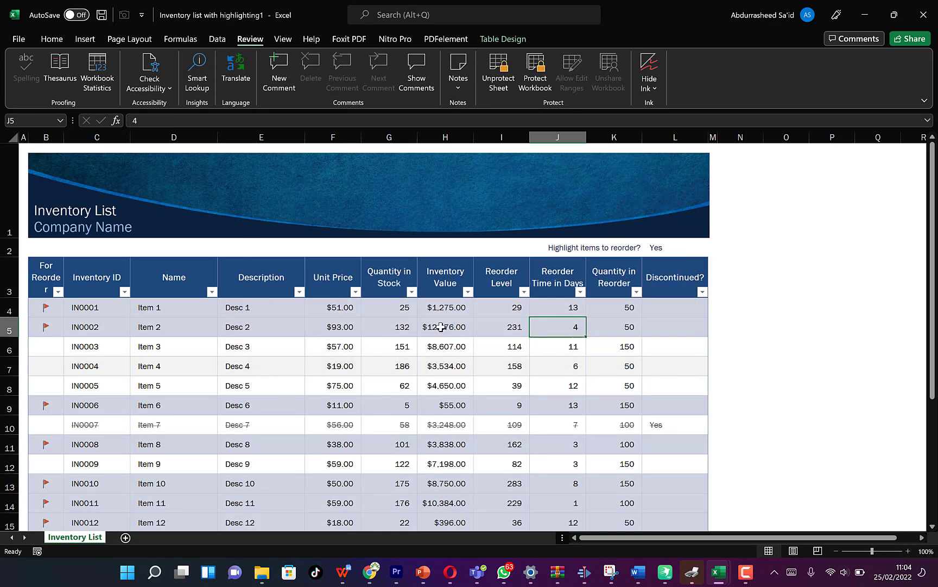
double_click(146, 328)
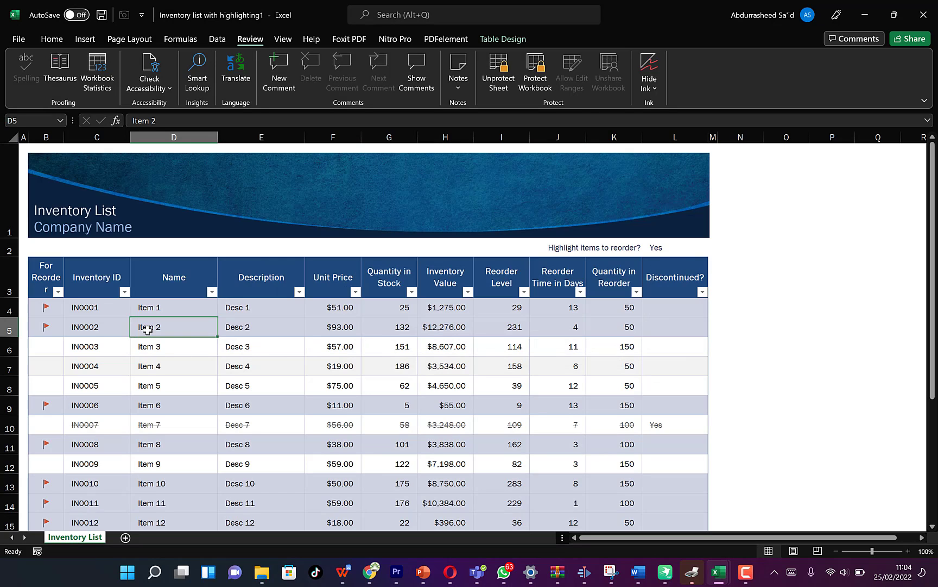
click(471, 319)
Step: Set the unit price of Item 2 to 100 and the unit price of Item 6 to 50
click(342, 328)
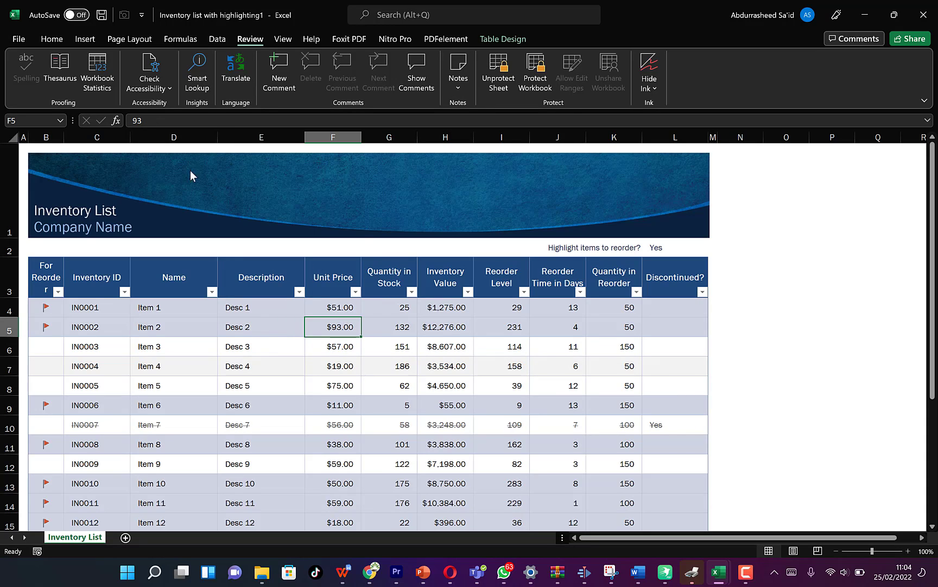
click(151, 124)
text(00)
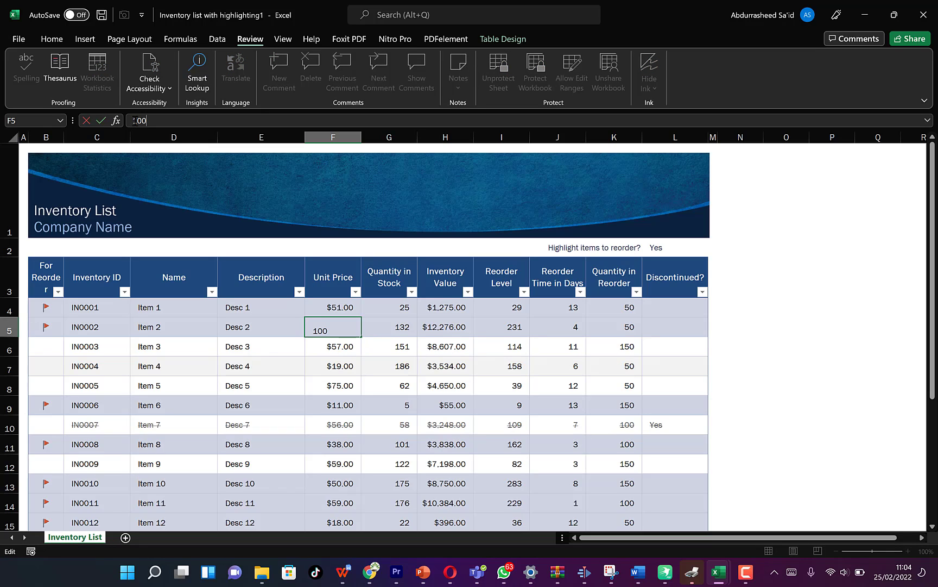
key(Return)
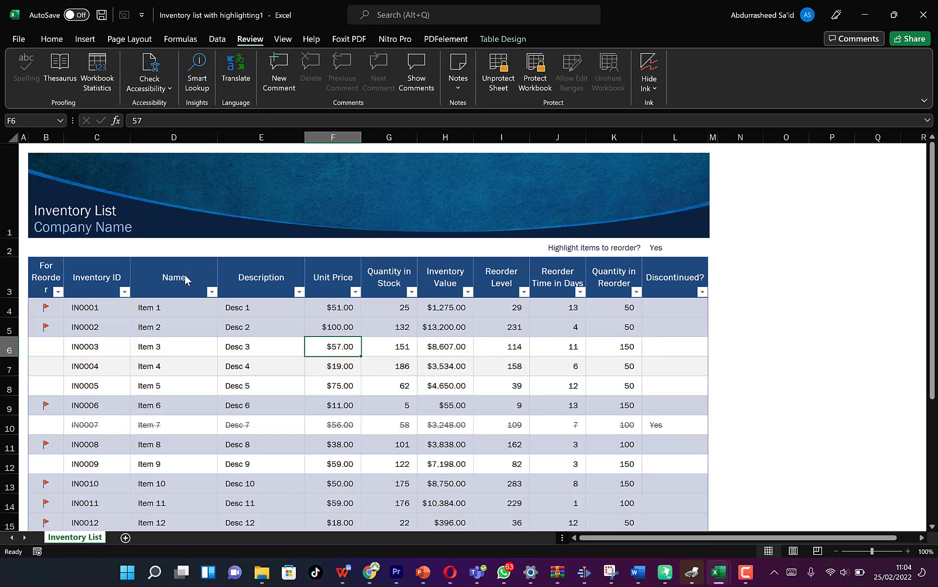
click(352, 403)
click(212, 120)
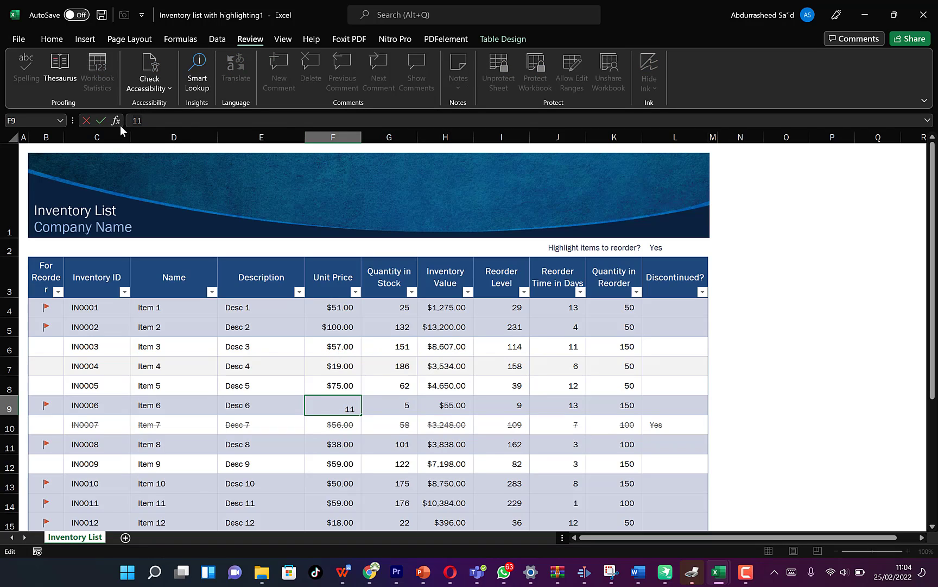
text(50)
key(Return)
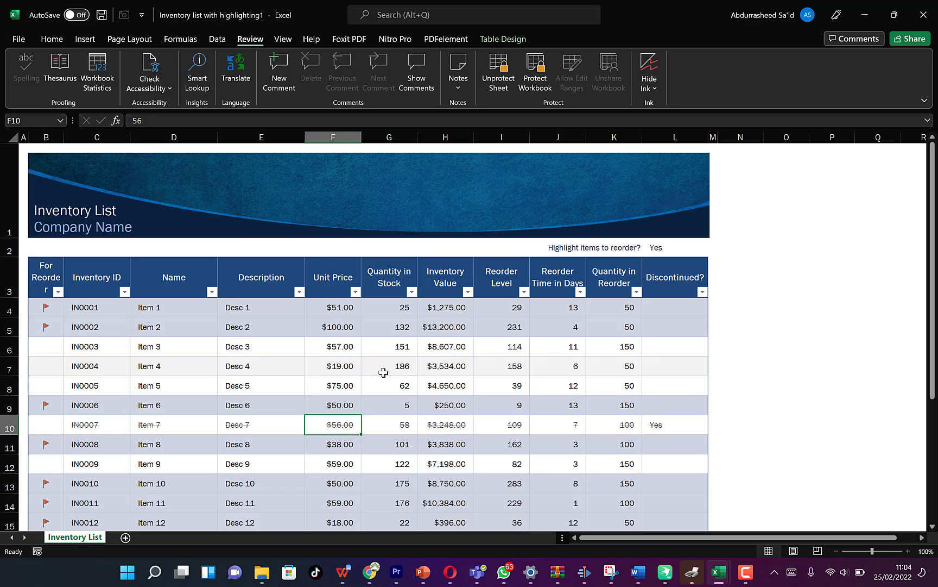
Step: Open the Save As options for the protected inventory workbook
click(592, 387)
click(547, 352)
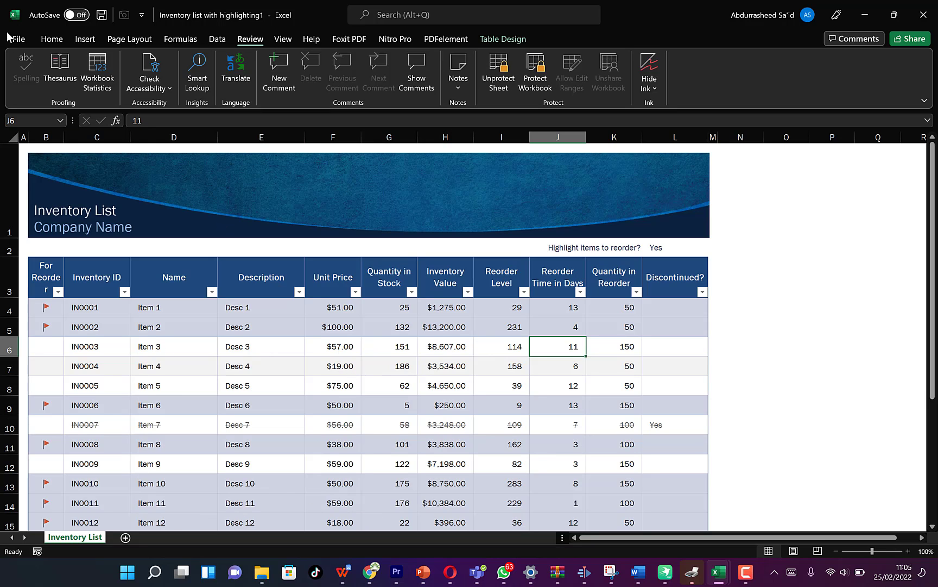
click(22, 40)
click(45, 186)
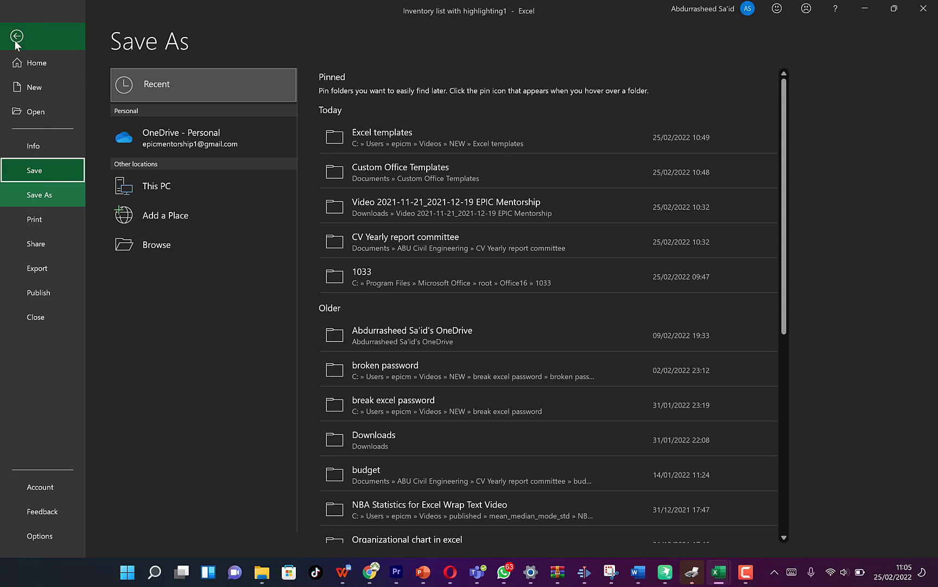
click(40, 171)
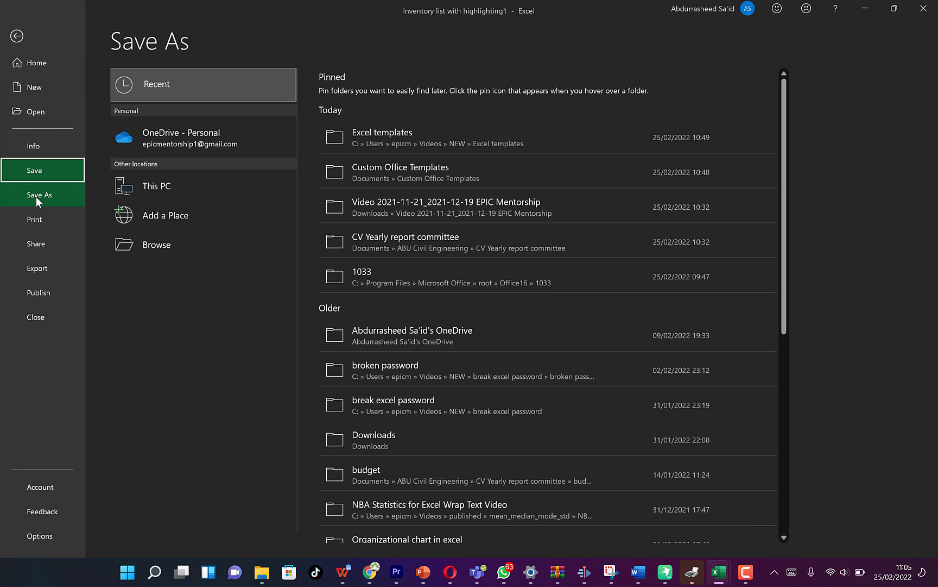
click(36, 196)
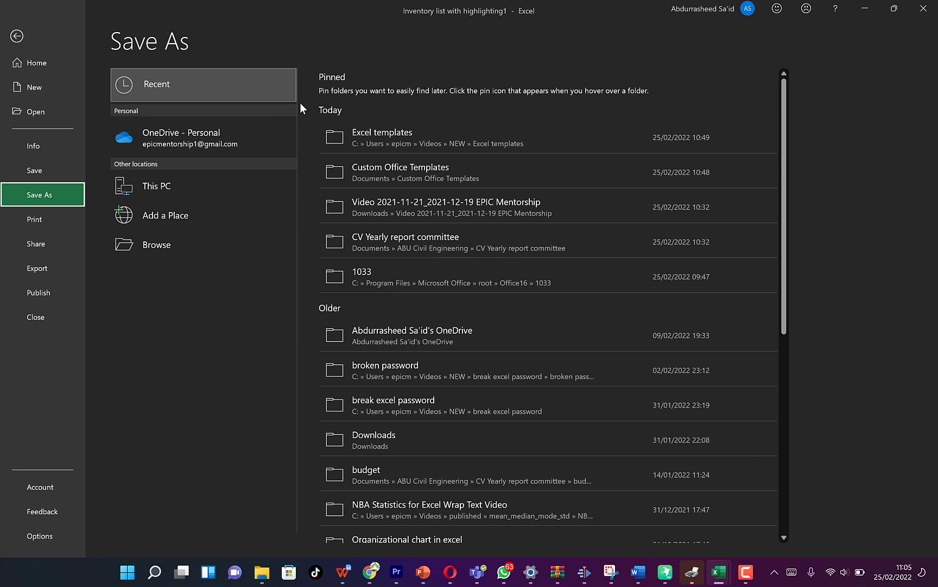